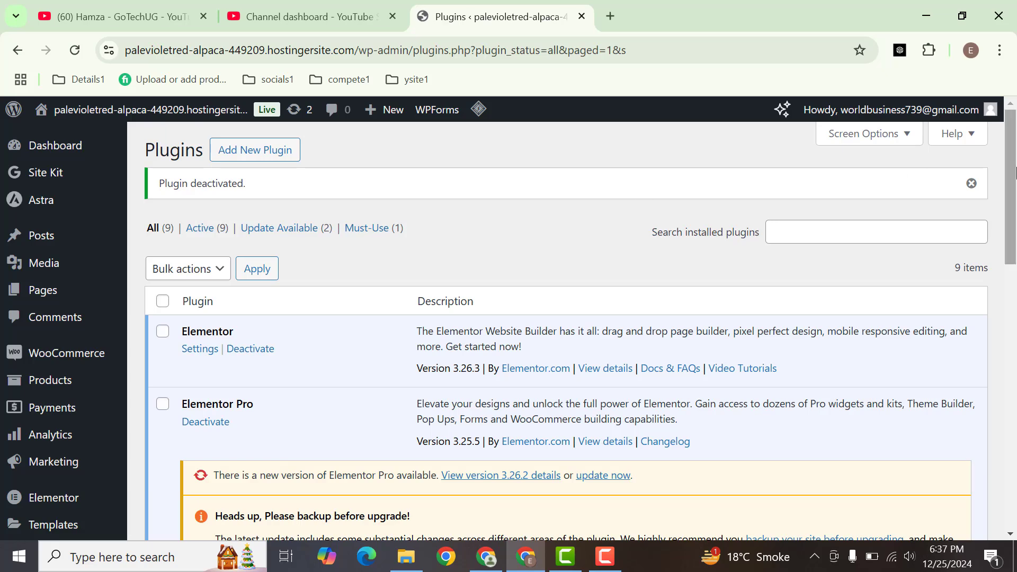
Search the plugins available to add to the site for "spectra"
drag(1014, 172, 1014, 199)
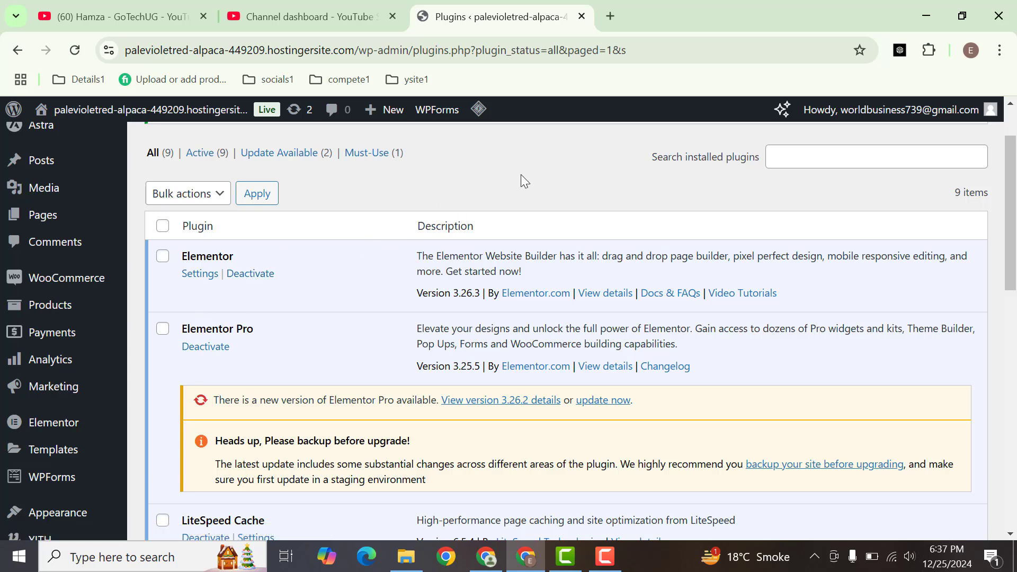
drag(1011, 248, 1012, 222)
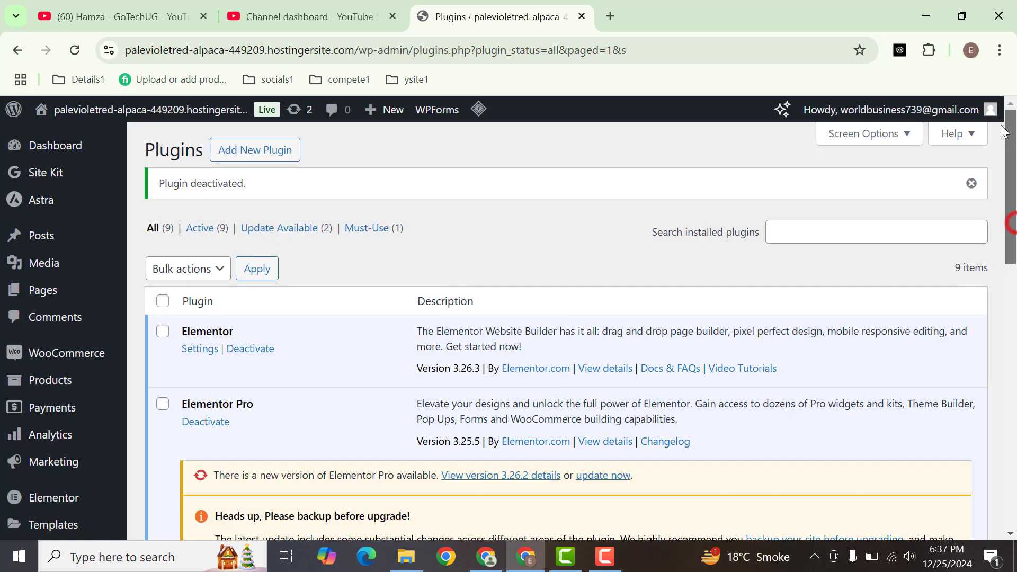
click(237, 146)
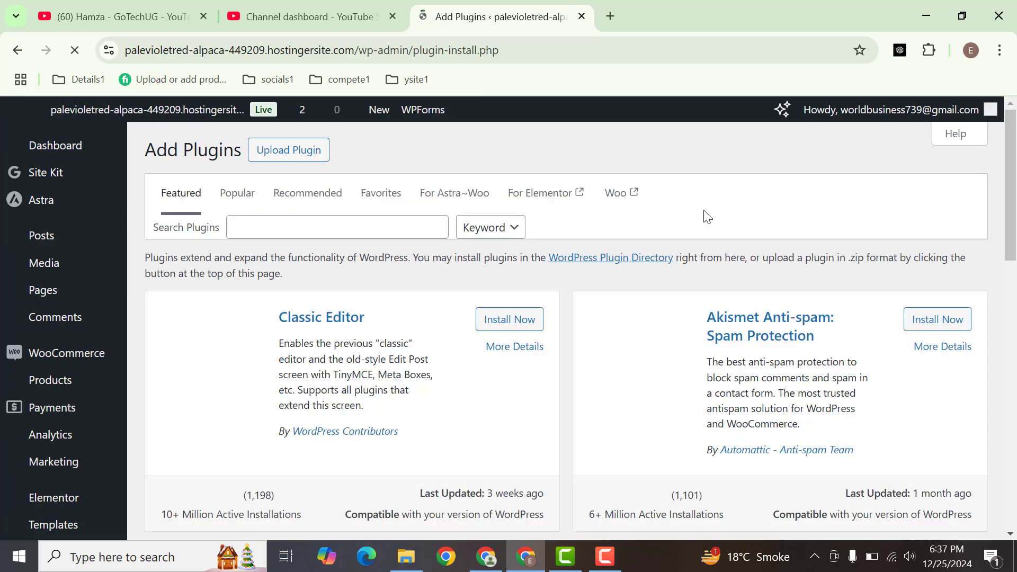
click(363, 226)
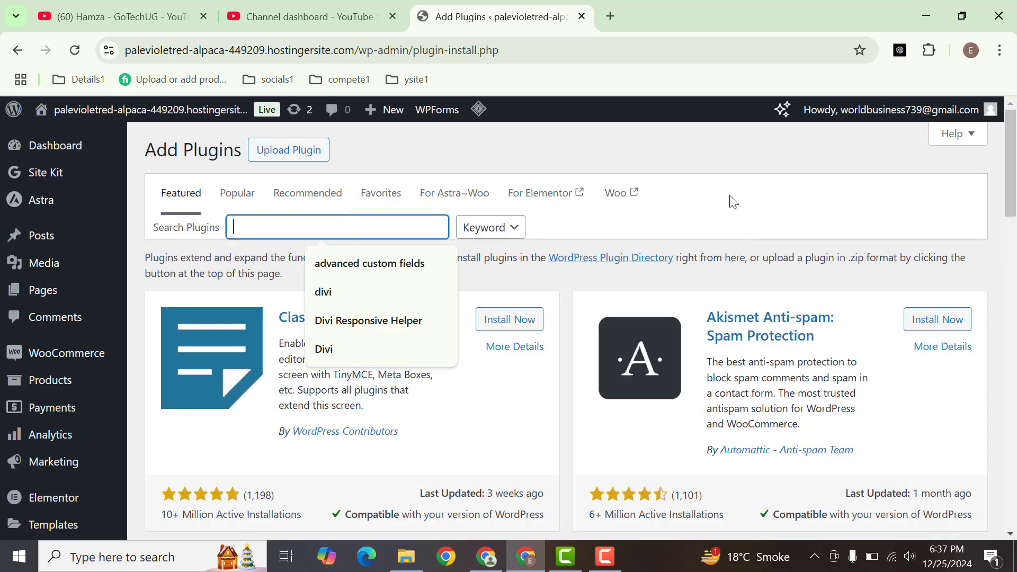
text(spectra)
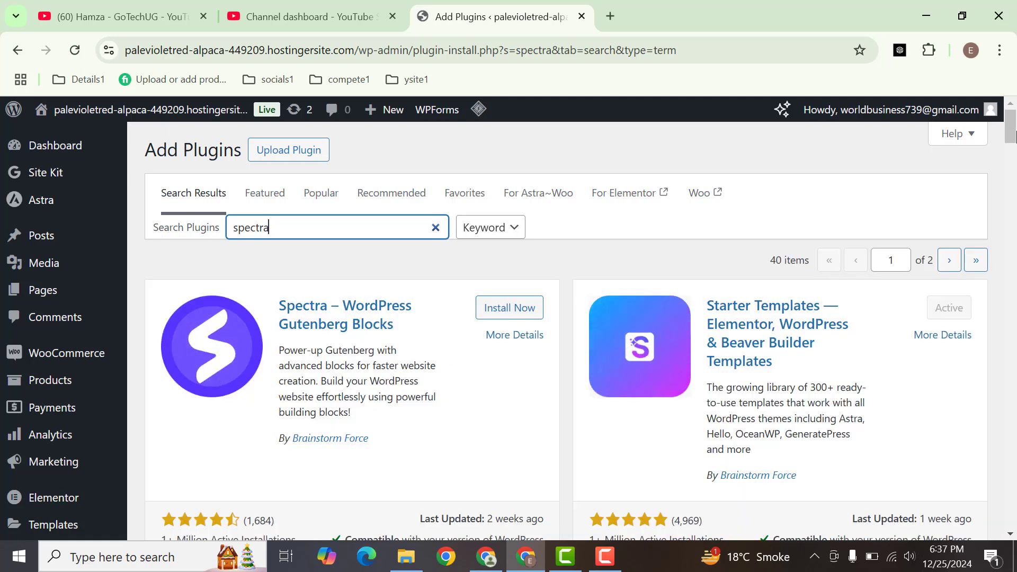
Install and activate the Spectra – WordPress Gutenberg Blocks plugin
scroll(531, 298, down, 1)
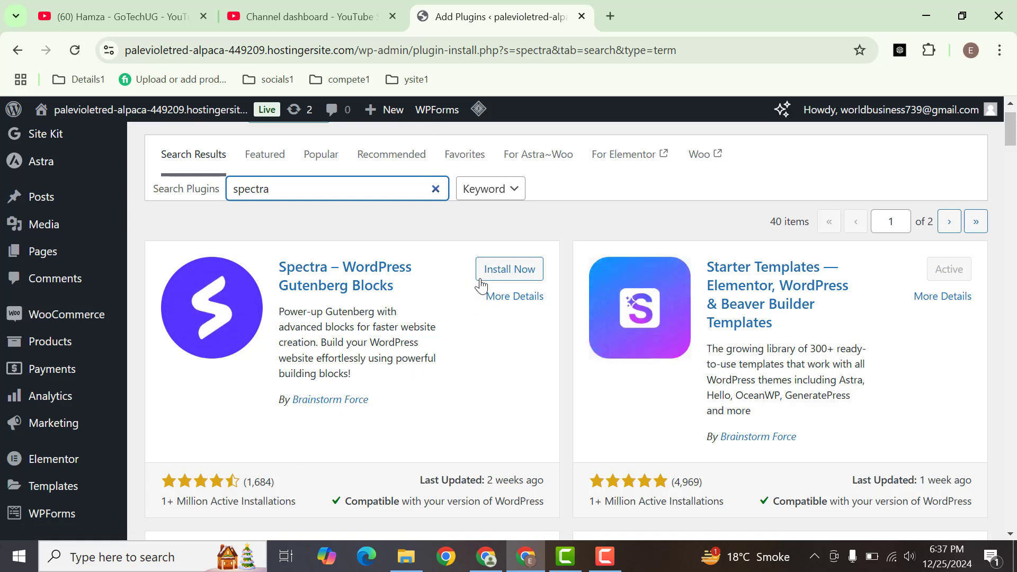
click(498, 274)
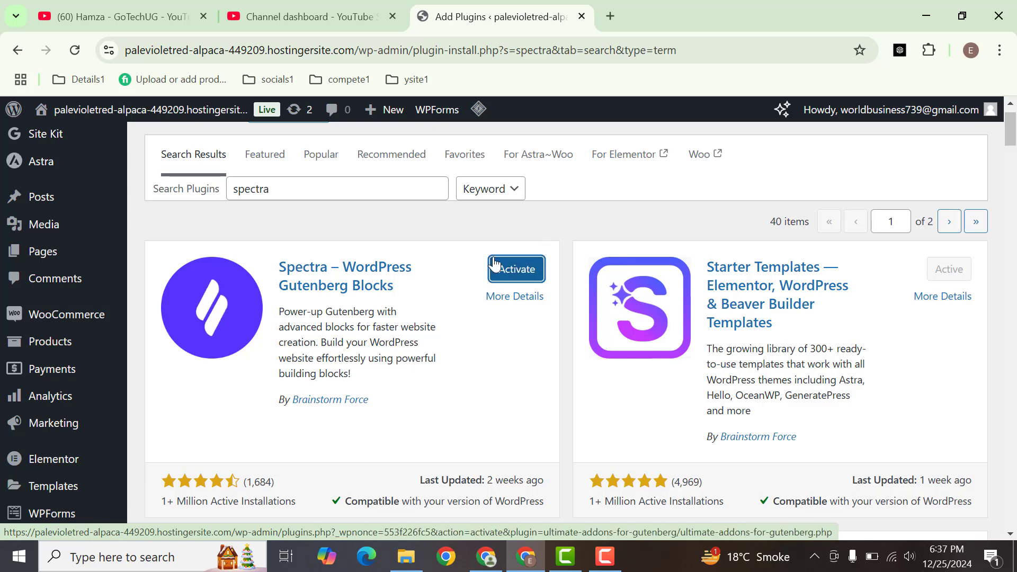
click(523, 267)
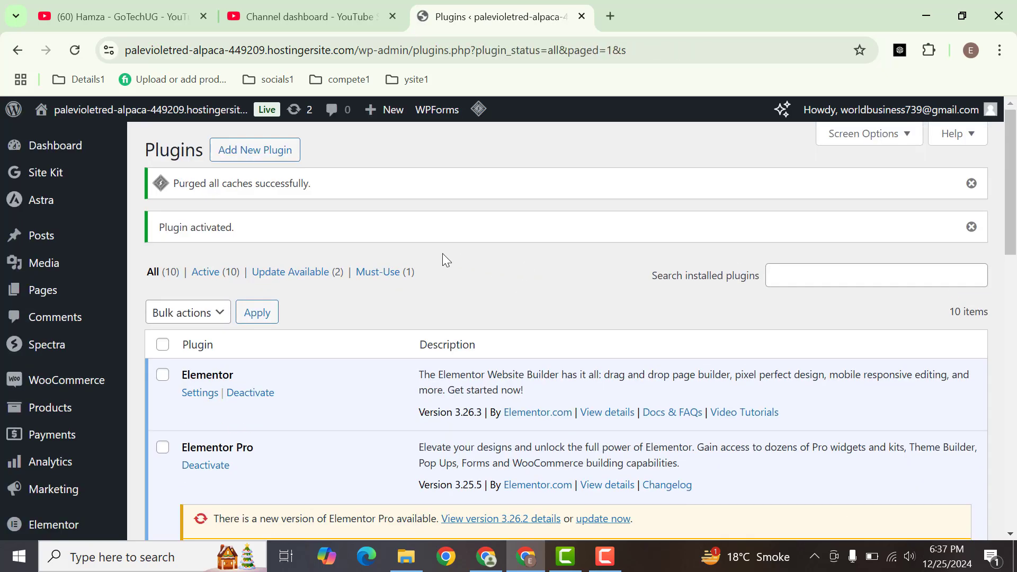
Create a new page in a separate browser tab and title it "Test5"
mouse_move(125, 295)
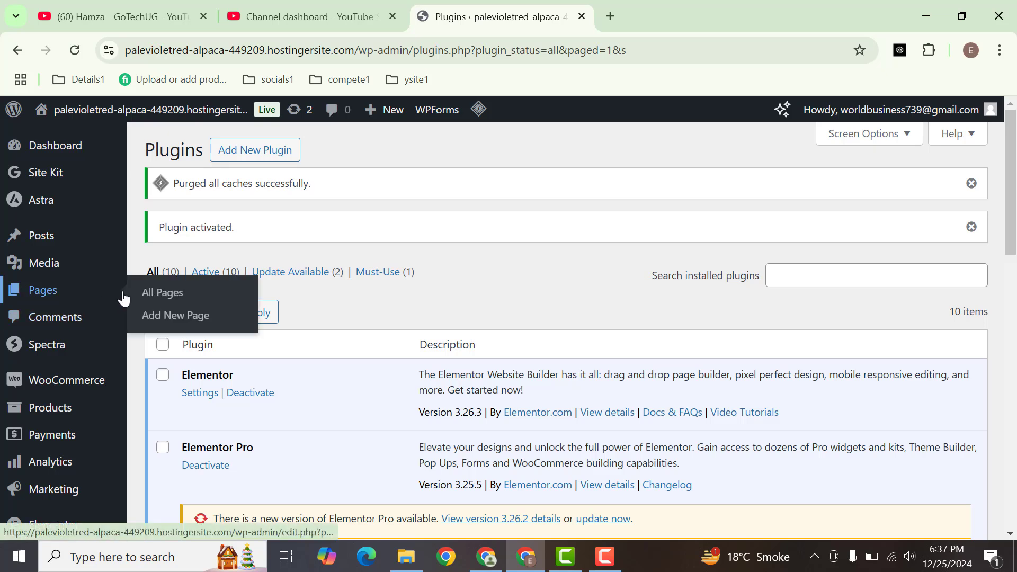
click(158, 316)
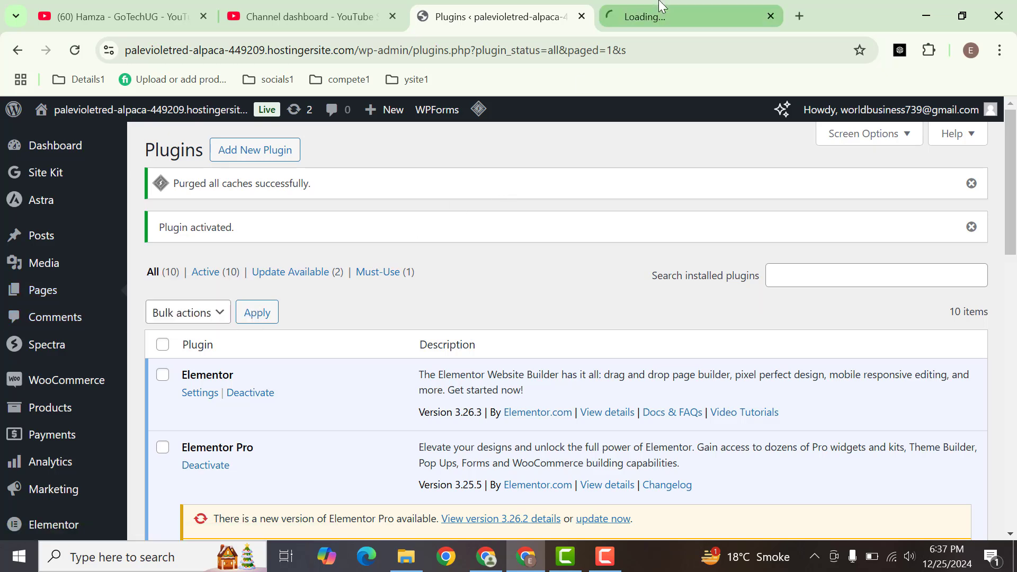
click(662, 7)
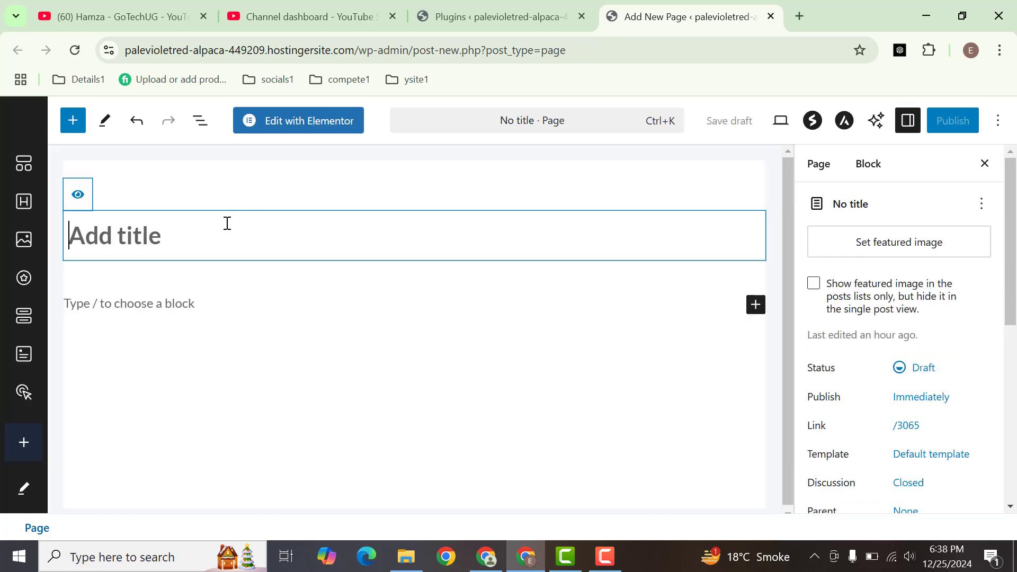
text(T)
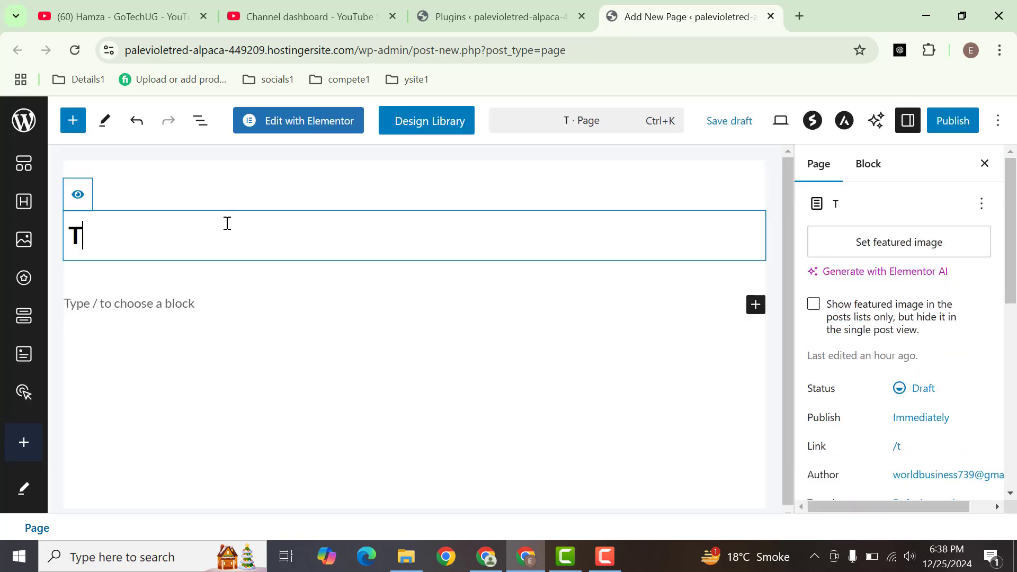
text(est5)
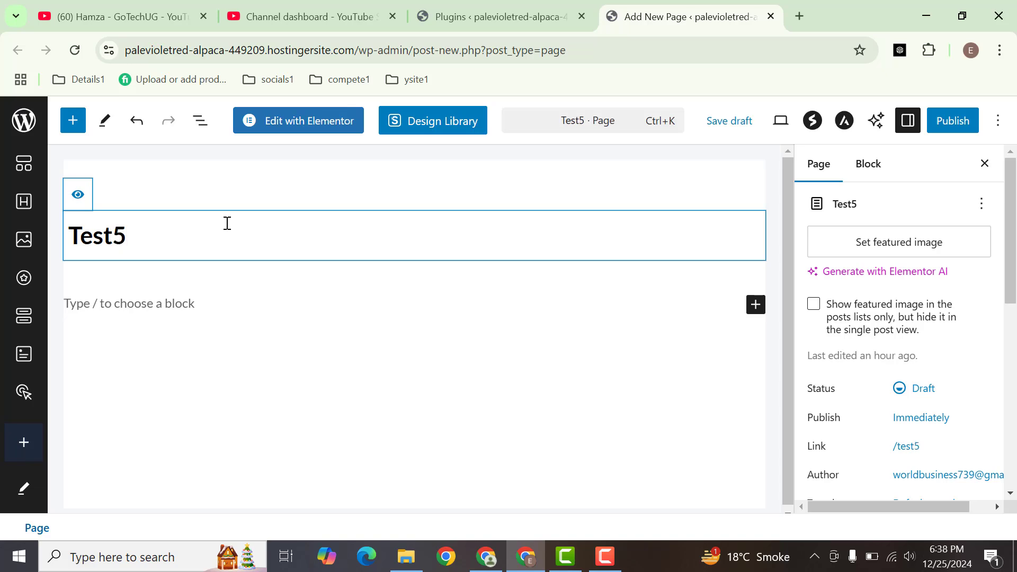
click(197, 301)
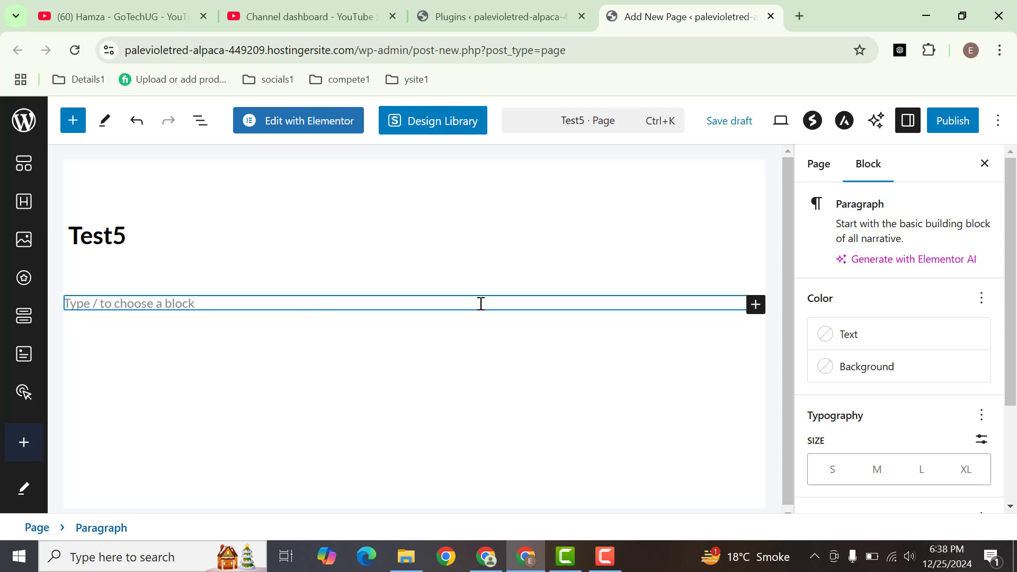
click(756, 307)
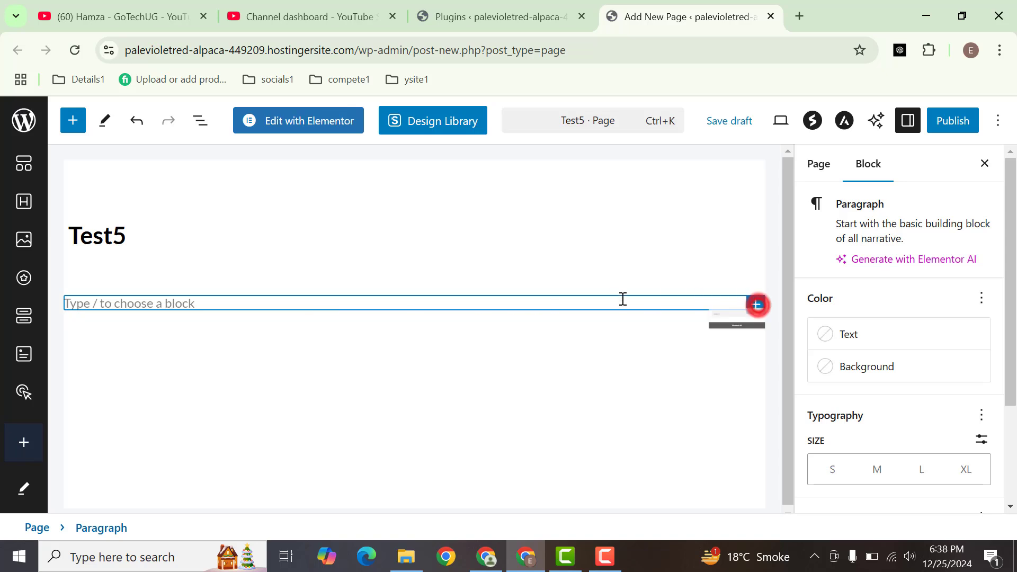
click(759, 305)
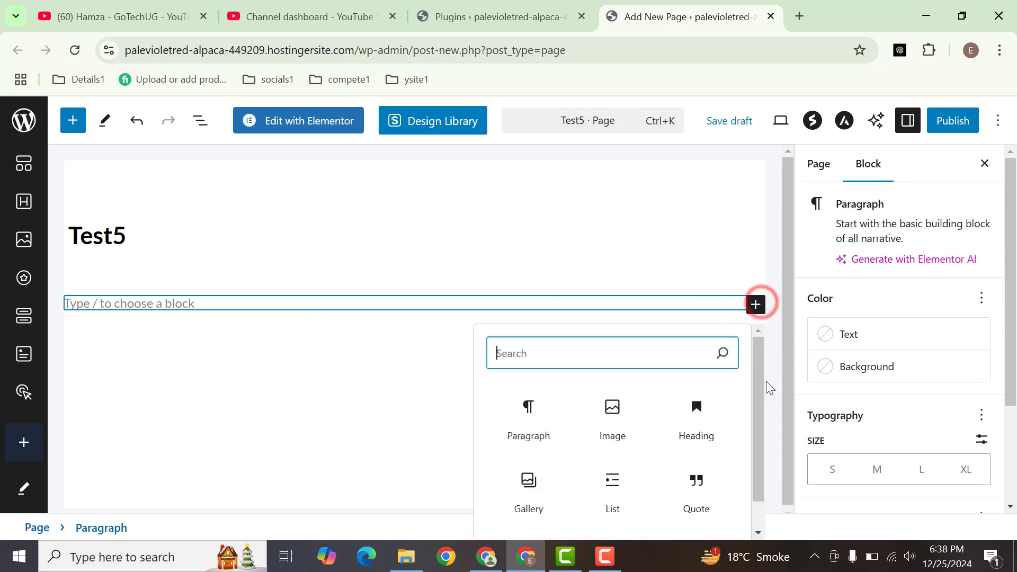
click(331, 405)
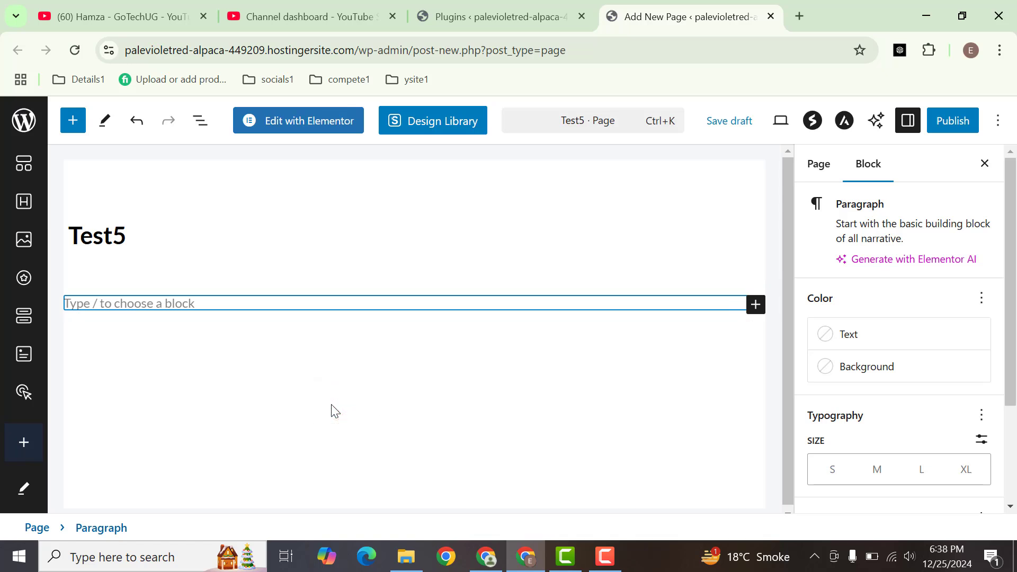
Open the full block library and look through its block categories, from Spectra down to WooCommerce and YITH
click(66, 126)
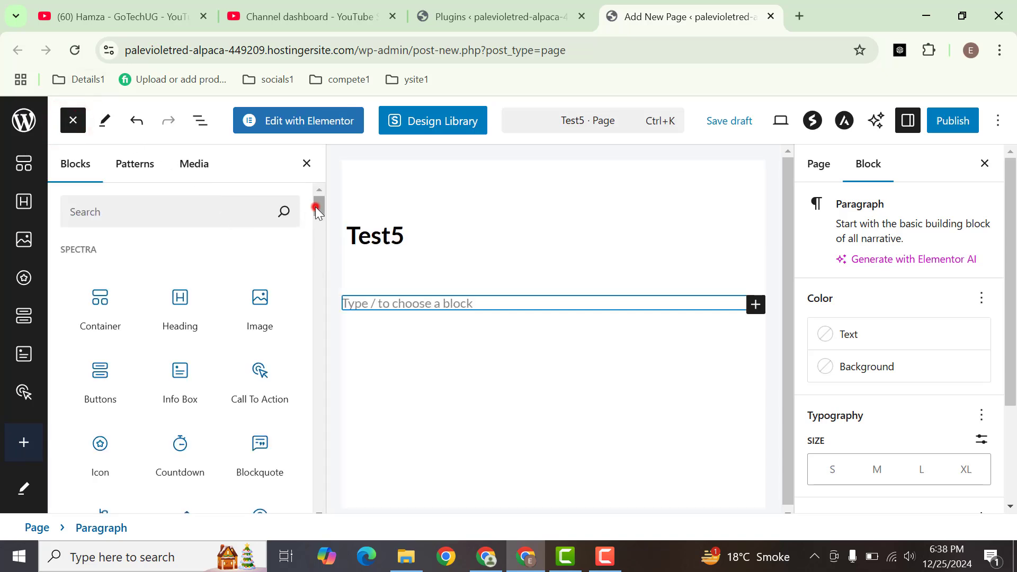
mouse_move(315, 206)
mouse_down()
mouse_move(315, 227)
mouse_move(316, 199)
mouse_up()
mouse_move(94, 321)
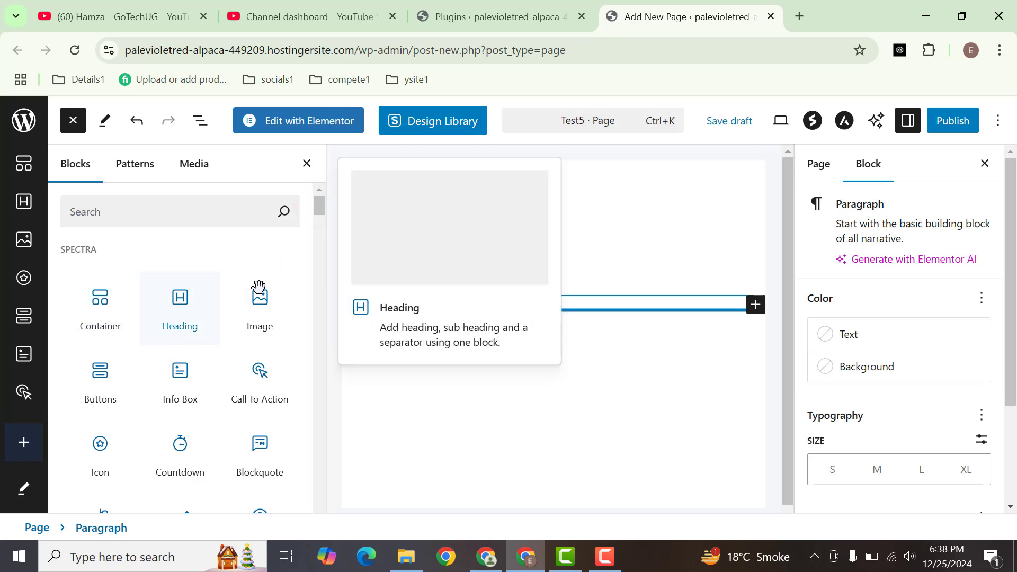
drag(317, 207, 316, 447)
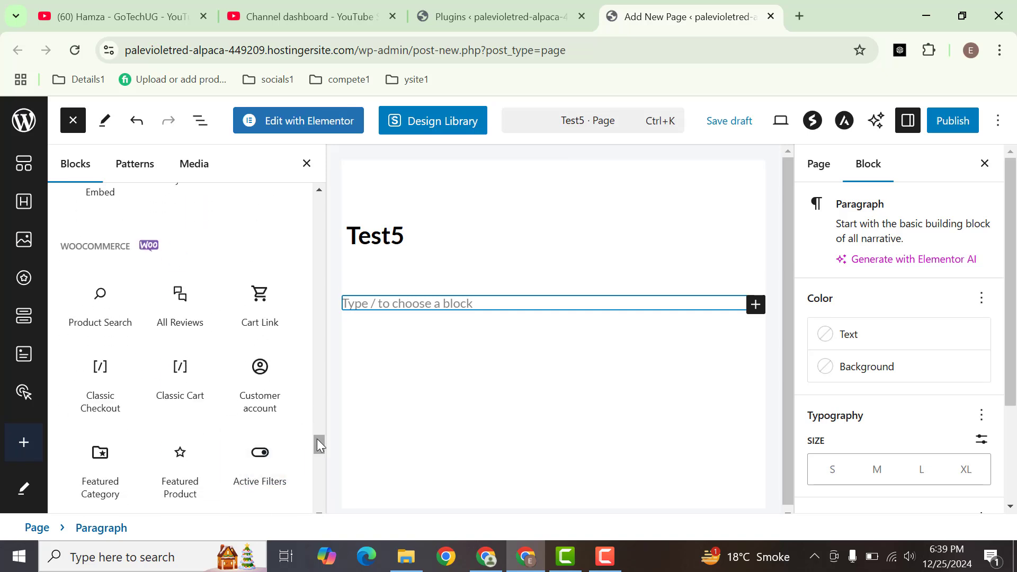
drag(316, 439, 317, 499)
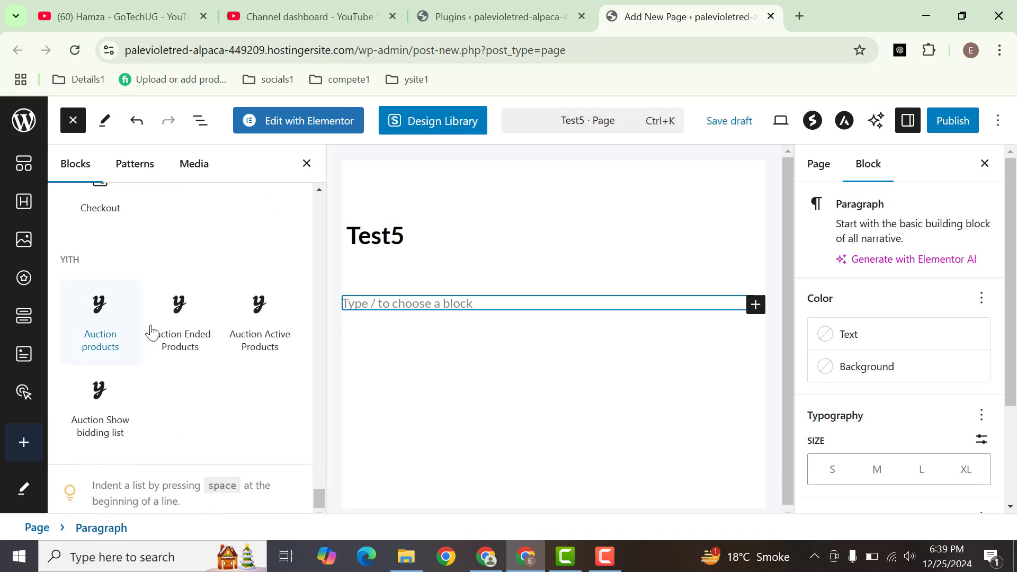
mouse_move(191, 284)
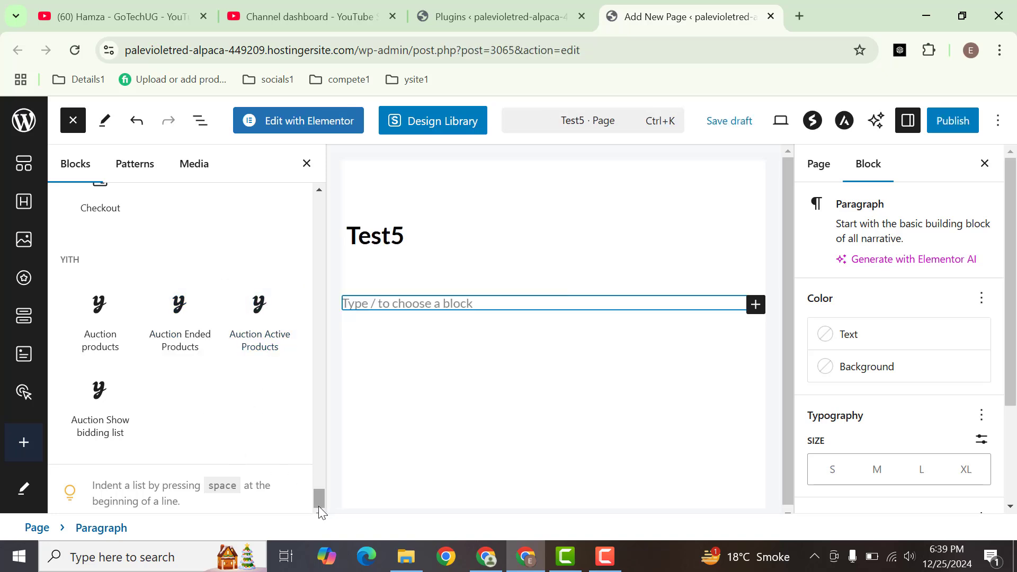
drag(316, 497, 303, 180)
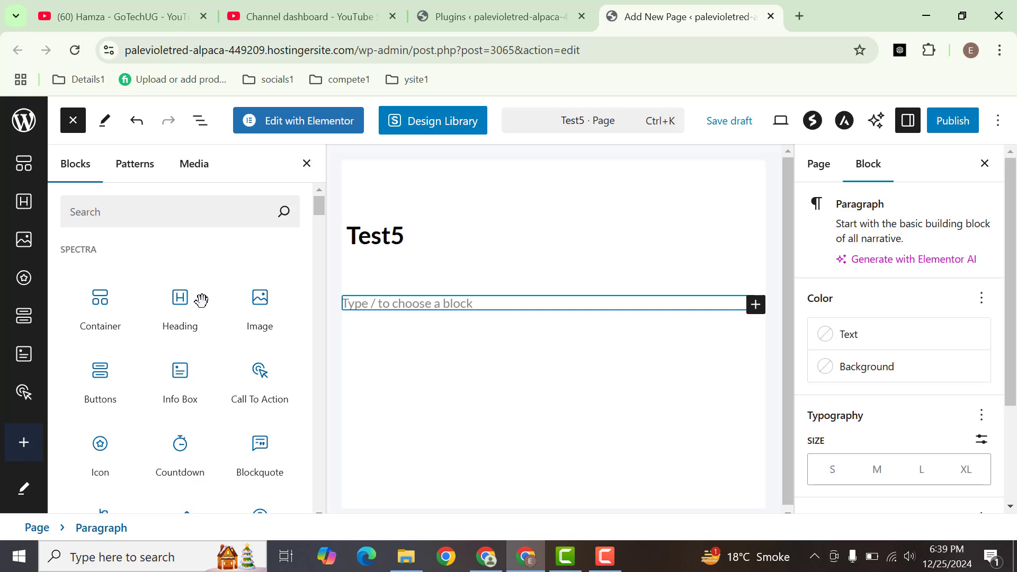
Add a Spectra Container block to the Test5 page using the layout with two equal columns
click(97, 309)
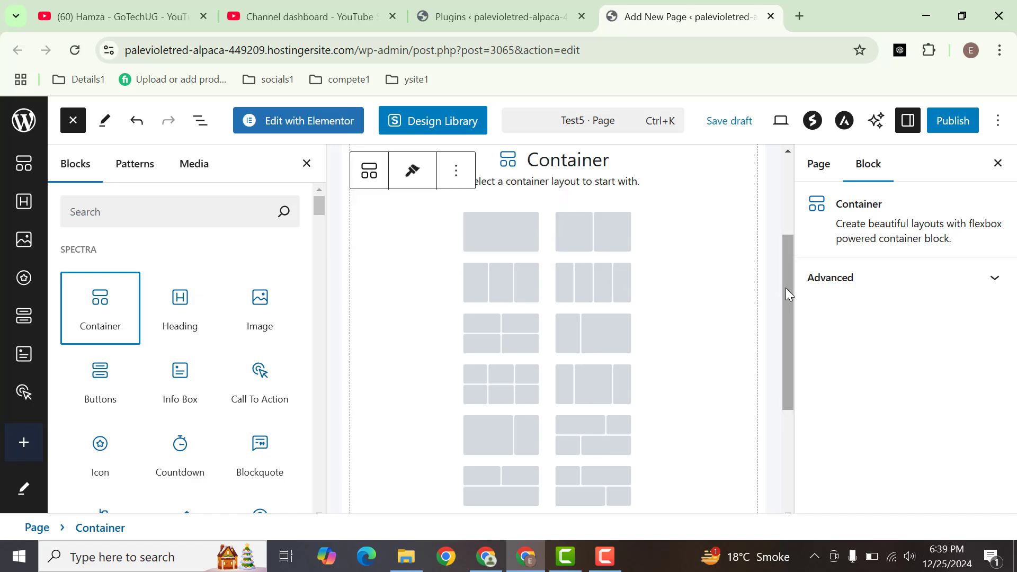
drag(784, 289, 767, 259)
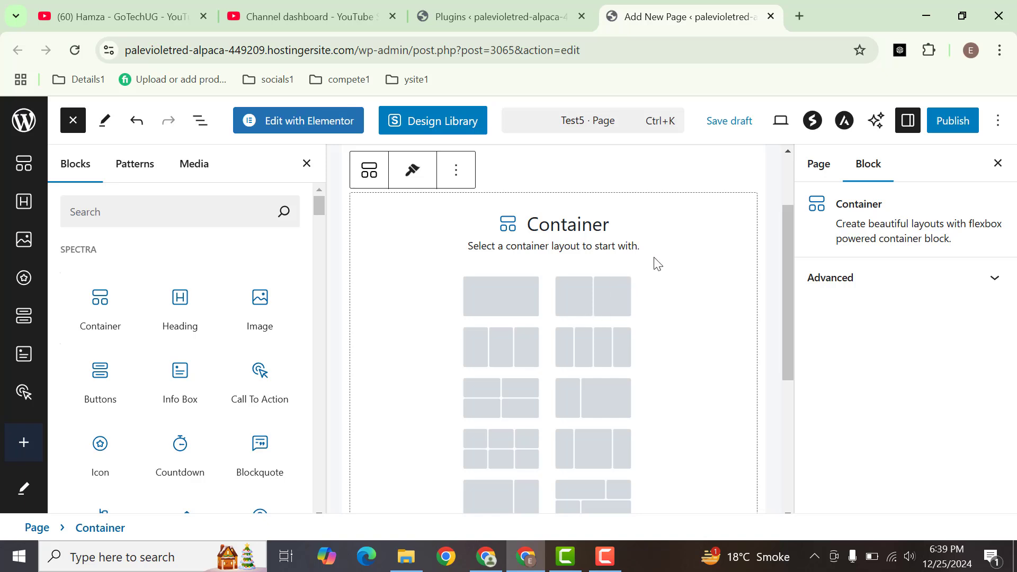
click(596, 302)
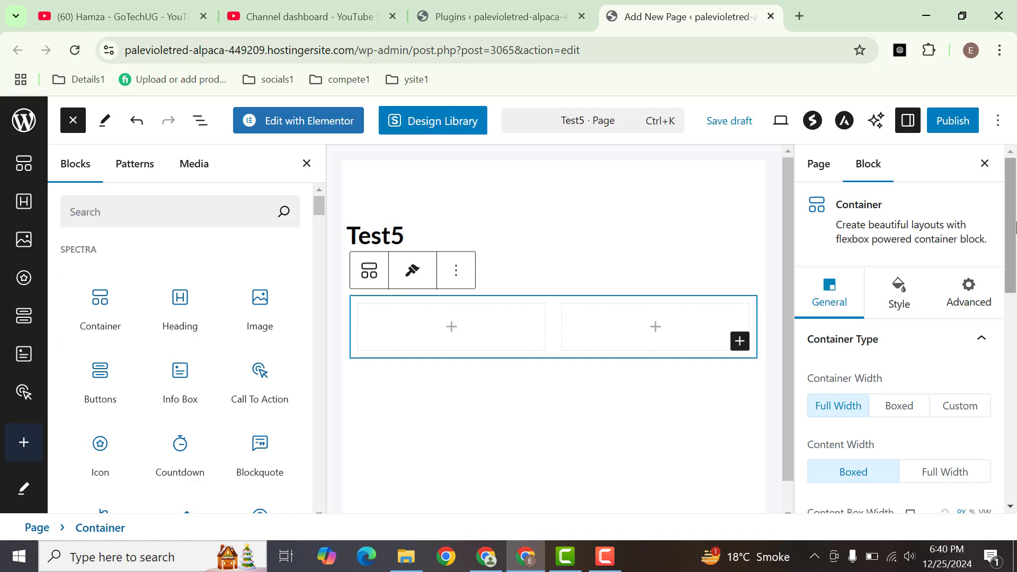
Examine the container's General settings for width, height and overflow, and its Style options for background, color, border and spacing
click(1012, 222)
drag(1013, 222, 906, 266)
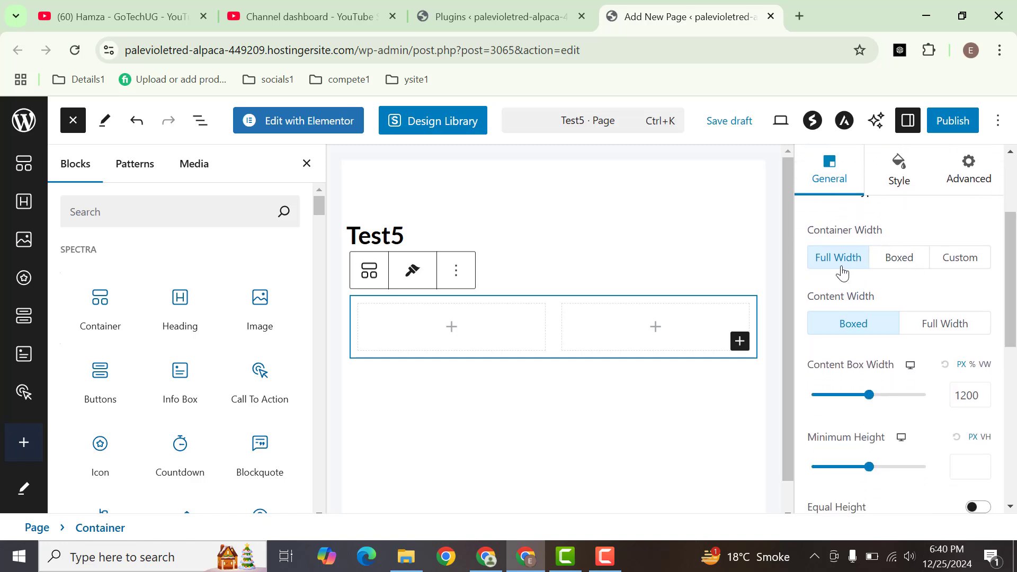
drag(1012, 258, 1011, 279)
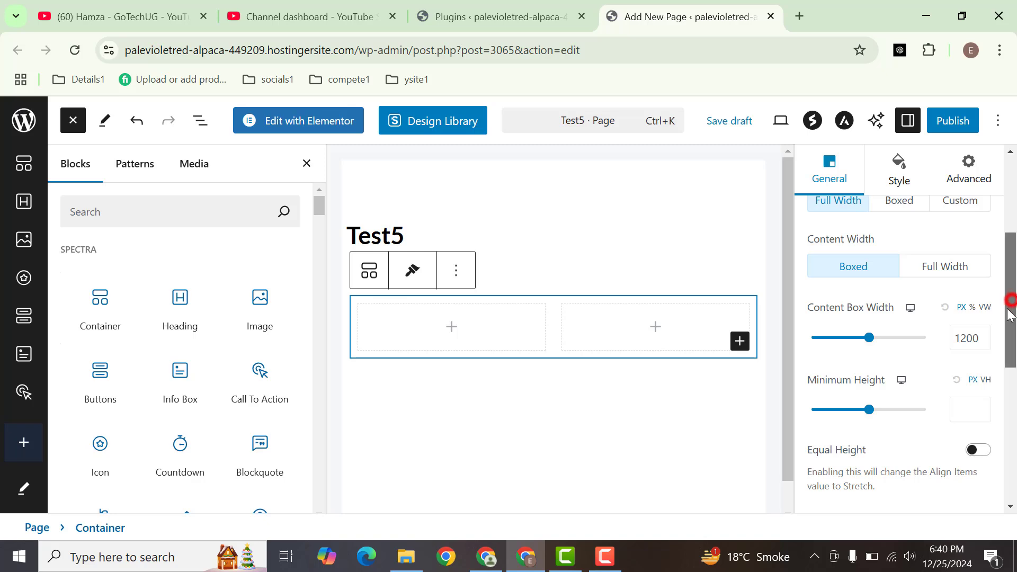
drag(1012, 308, 1009, 329)
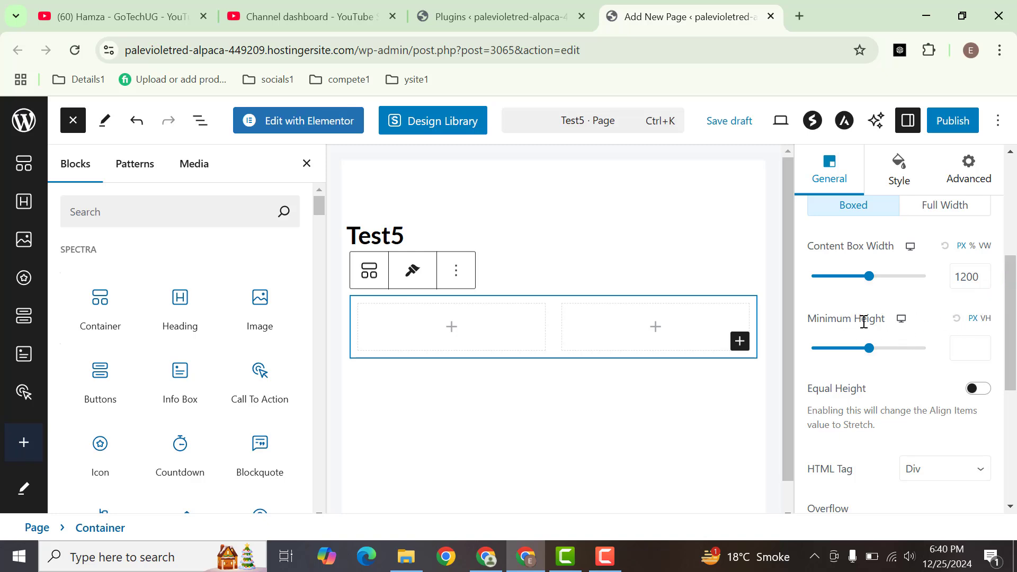
scroll(1008, 334, down, 4)
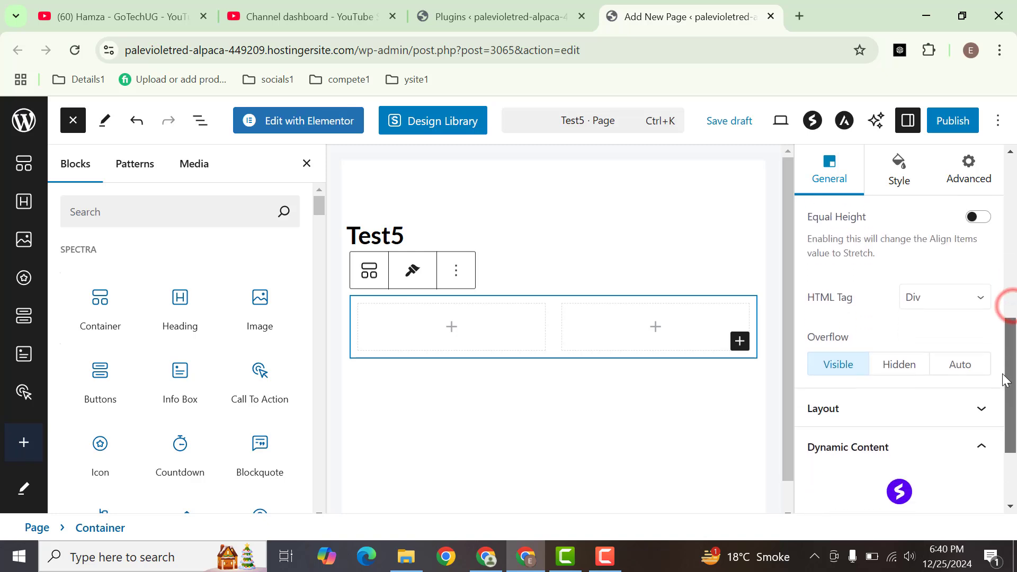
scroll(1006, 392, down, 1)
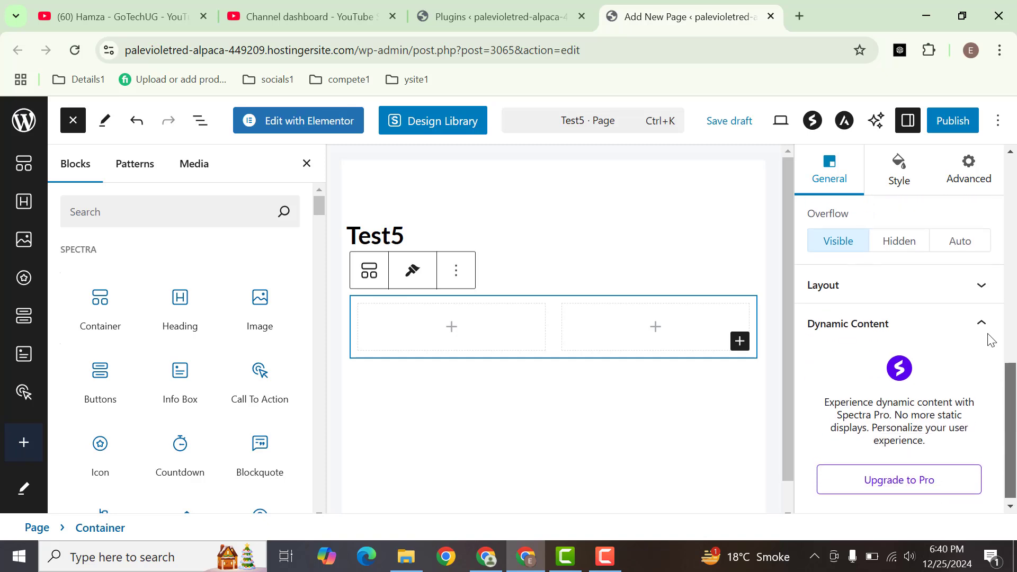
scroll(990, 317, up, 8)
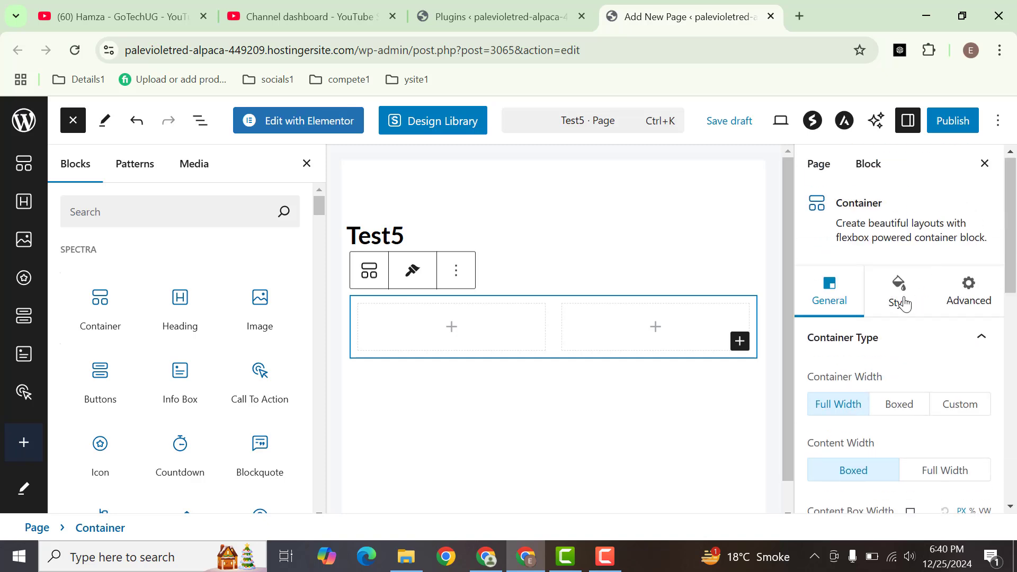
click(900, 291)
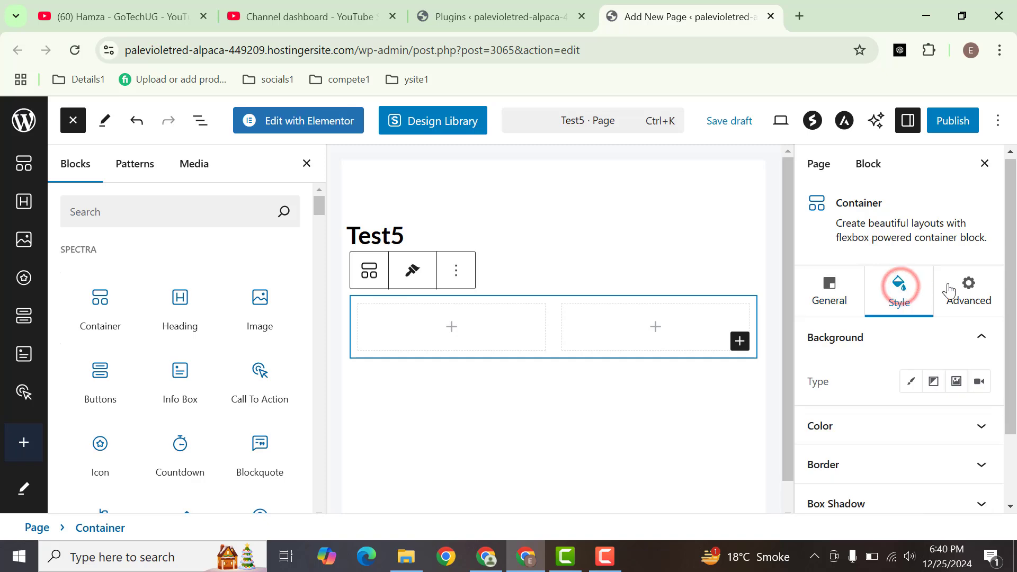
scroll(1014, 244, down, 1)
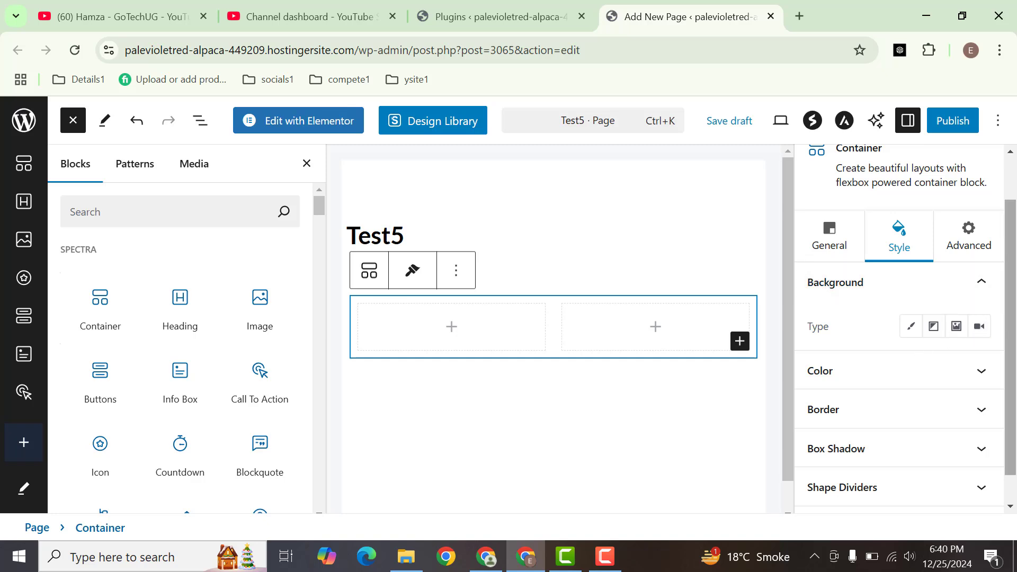
scroll(1011, 318, down, 1)
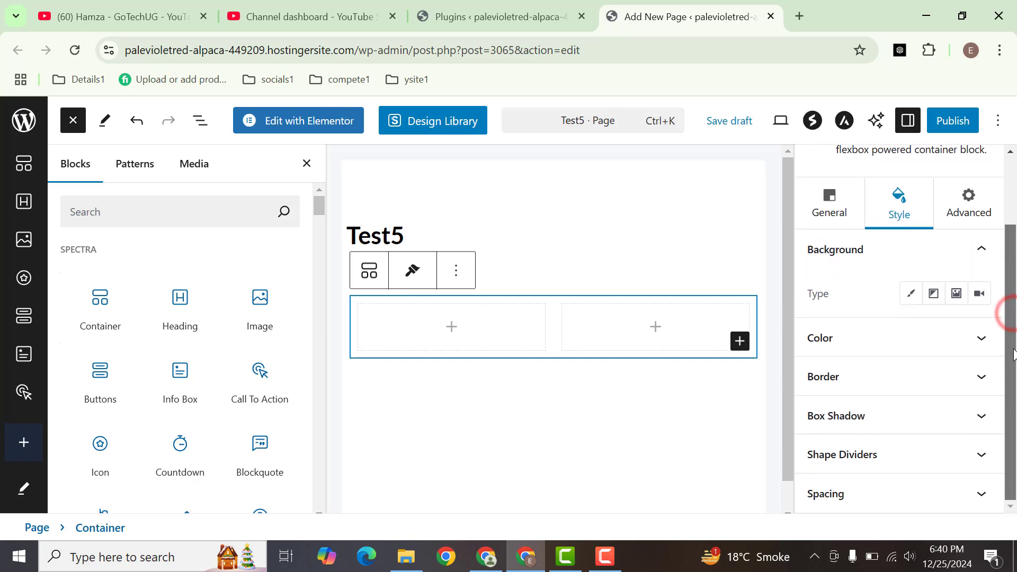
Examine the container's text and link color options, its gap, padding and margin spacing, and its Advanced settings
click(904, 348)
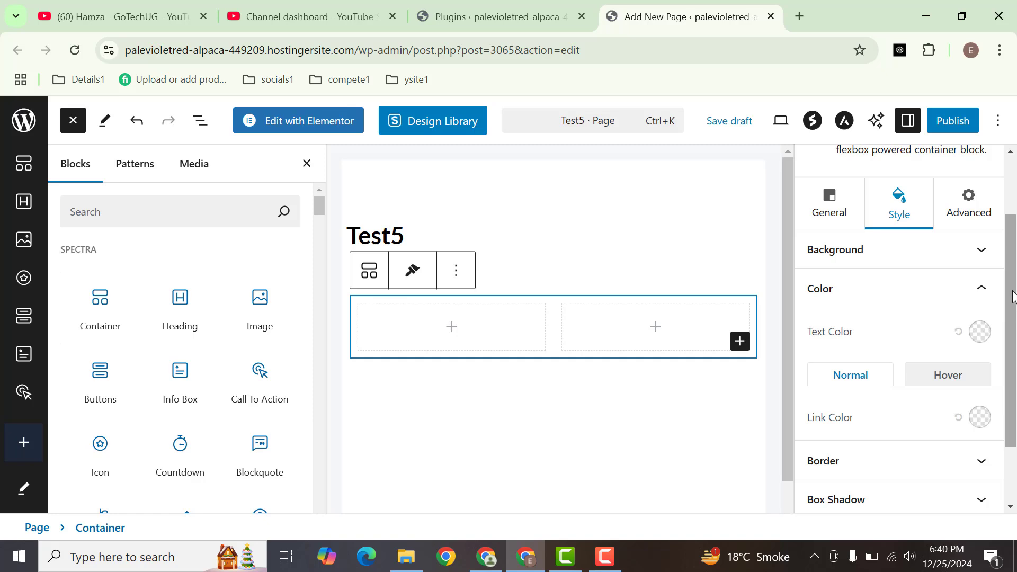
scroll(1011, 307, down, 3)
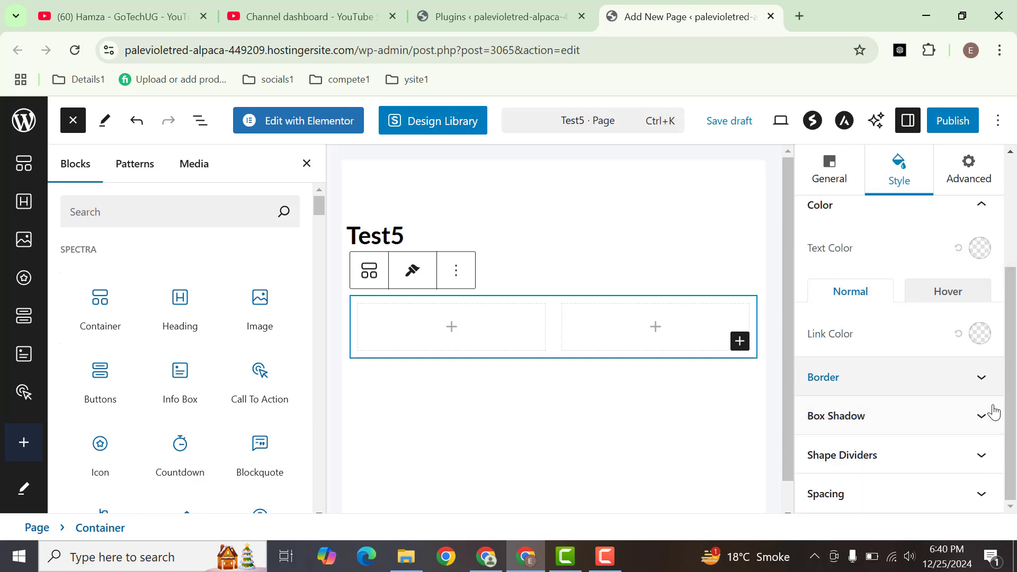
click(957, 491)
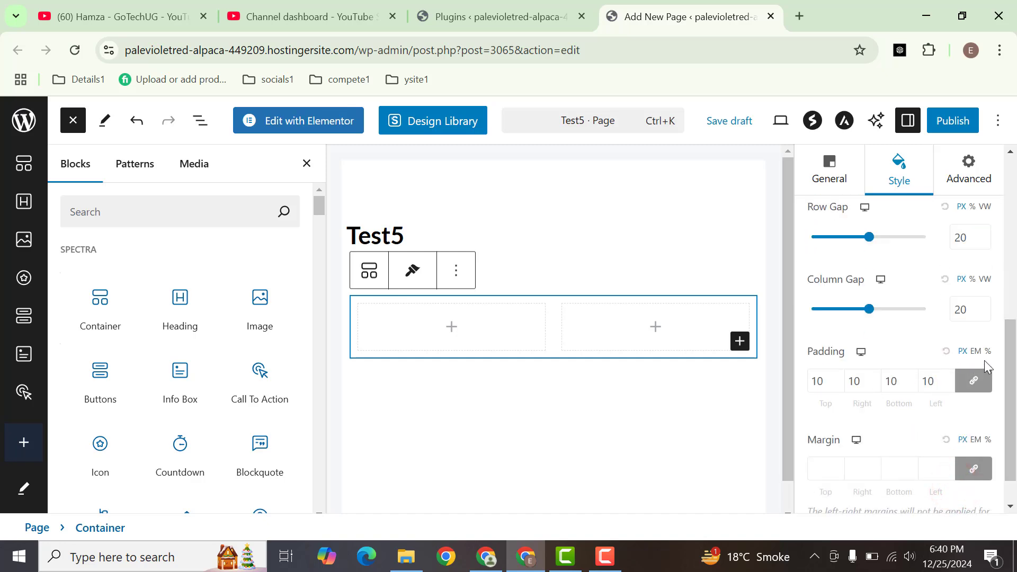
drag(1006, 374, 995, 191)
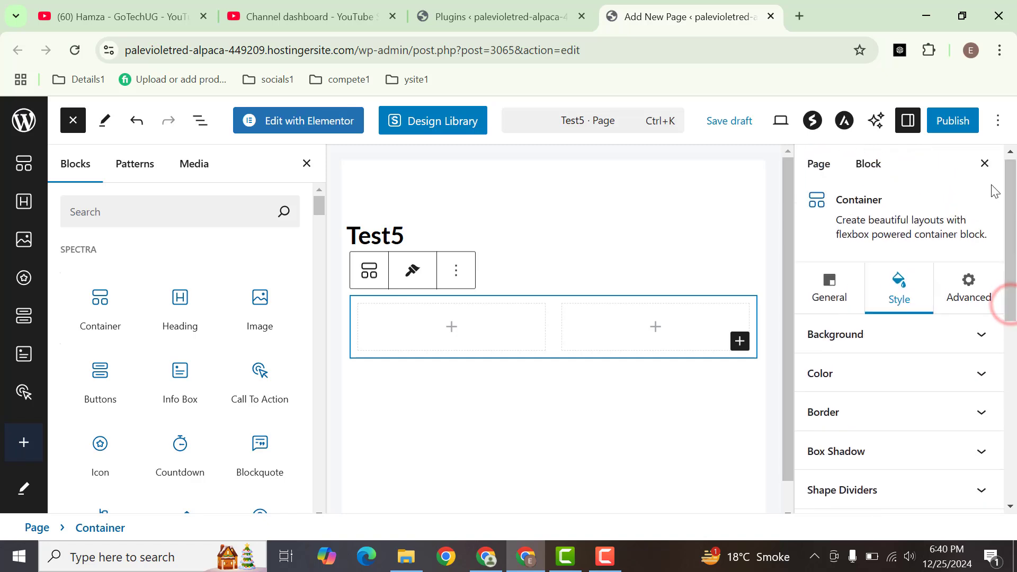
click(975, 295)
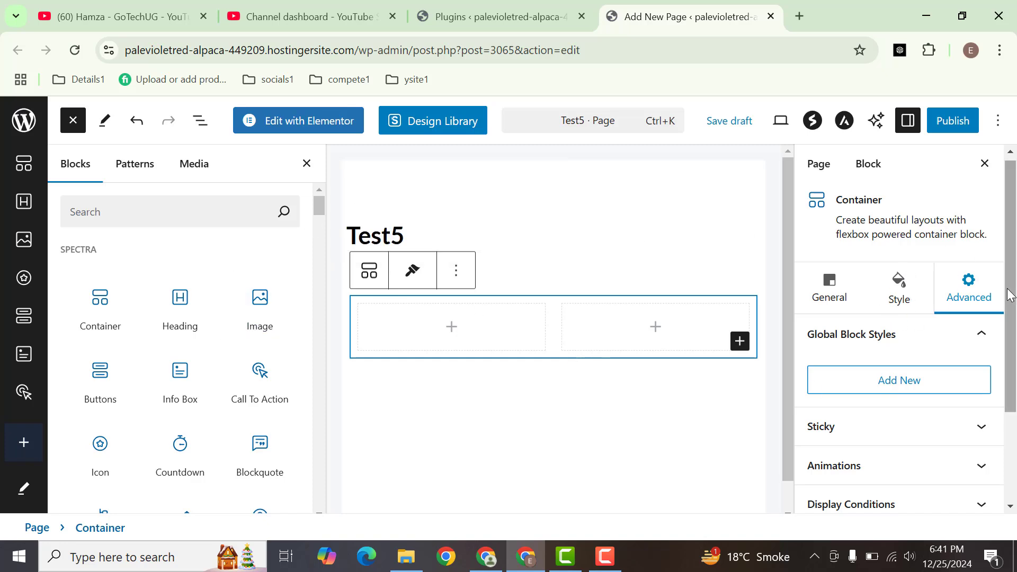
drag(1009, 298, 1012, 365)
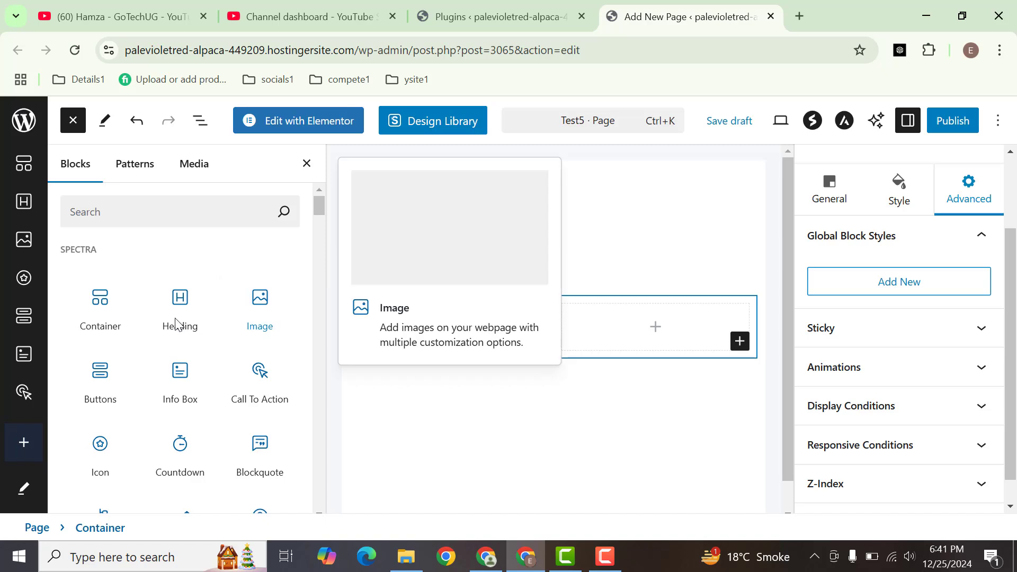
Add a Spectra Heading block to the container's second column and select its placeholder text
drag(169, 318, 639, 328)
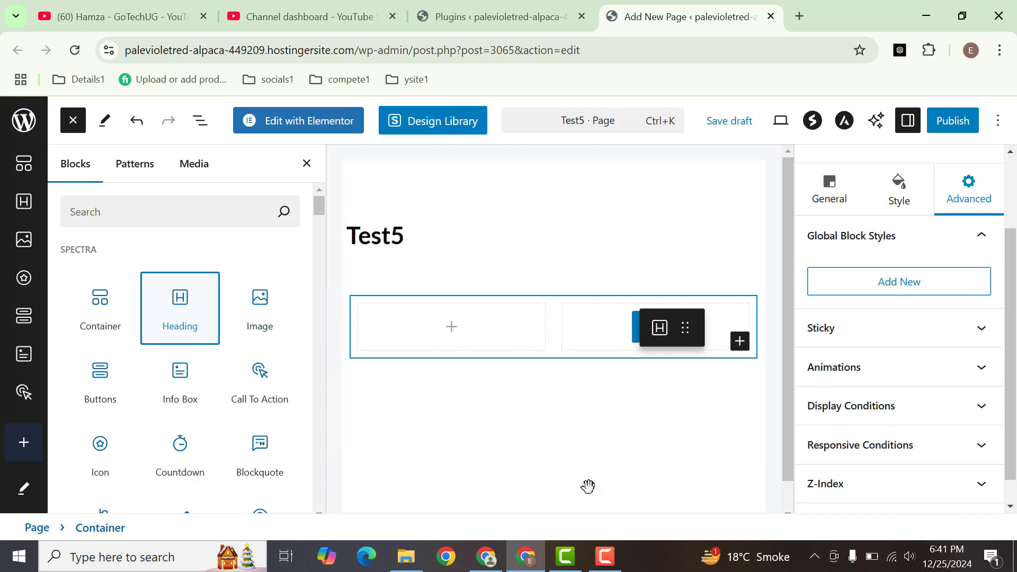
scroll(767, 284, down, 1)
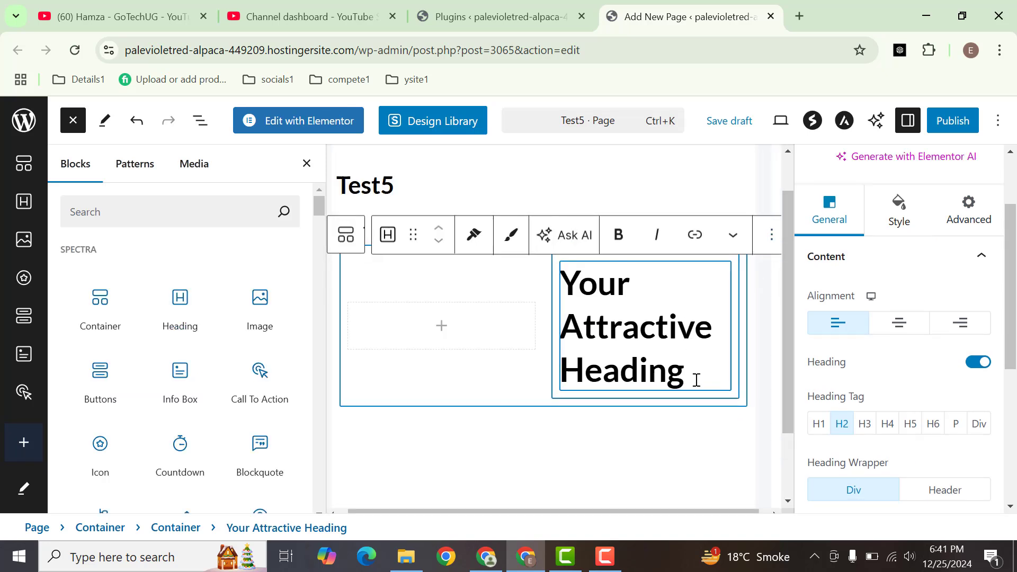
drag(696, 381, 562, 299)
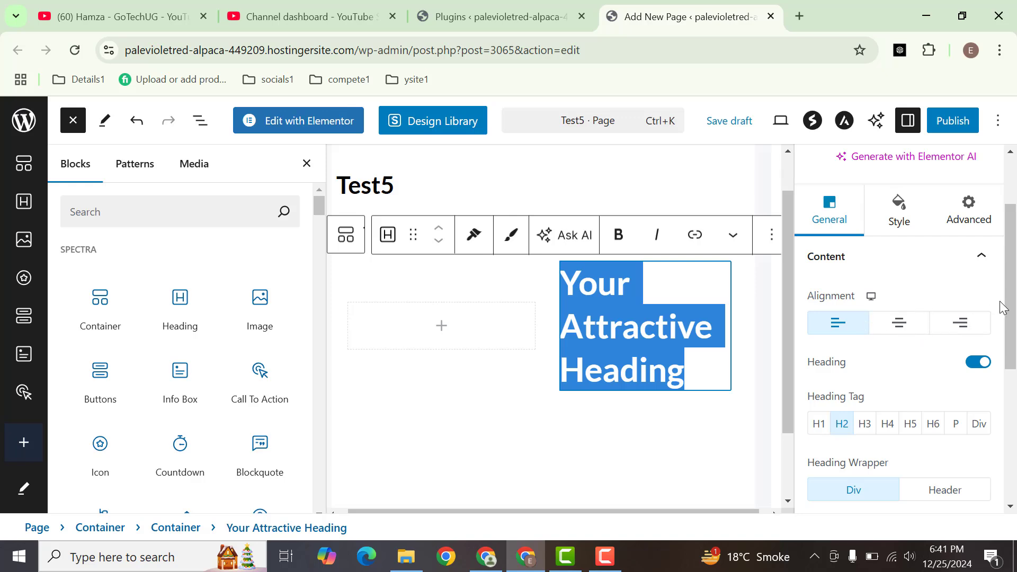
Examine the heading's General settings for alignment, heading tag, wrapper, sub heading, separator and dynamic content
scroll(1003, 307, down, 3)
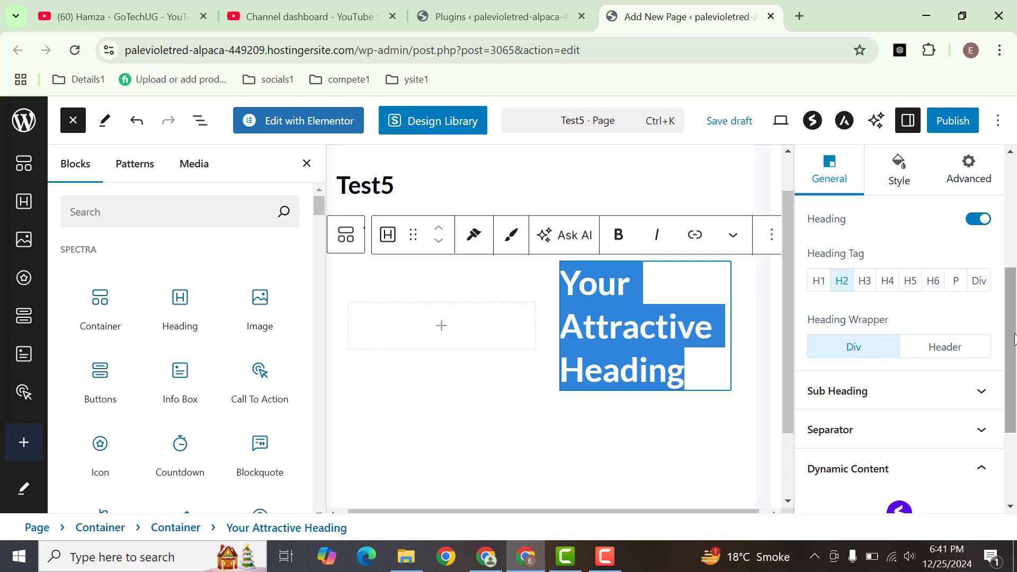
scroll(854, 323, down, 2)
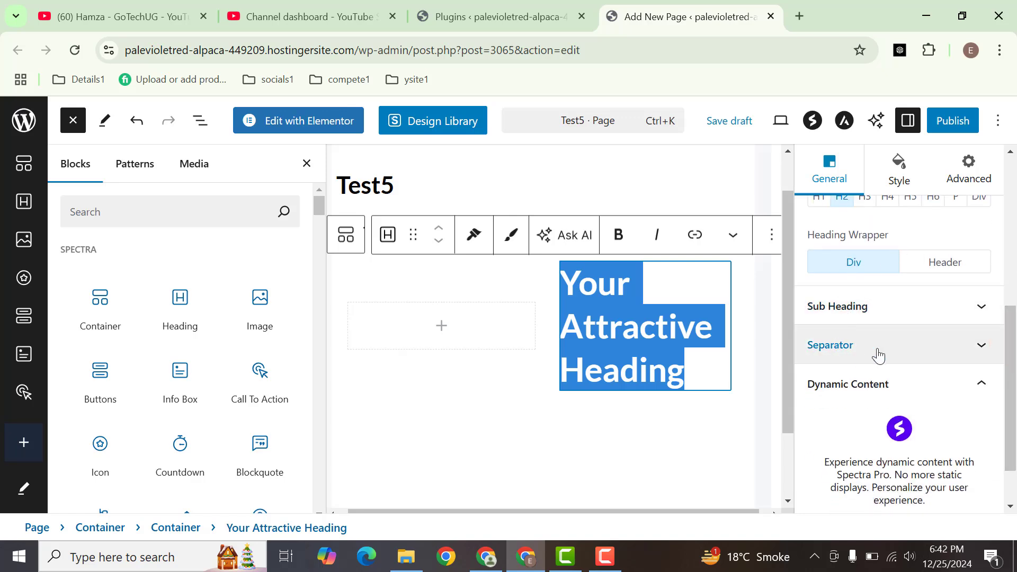
scroll(1012, 377, down, 2)
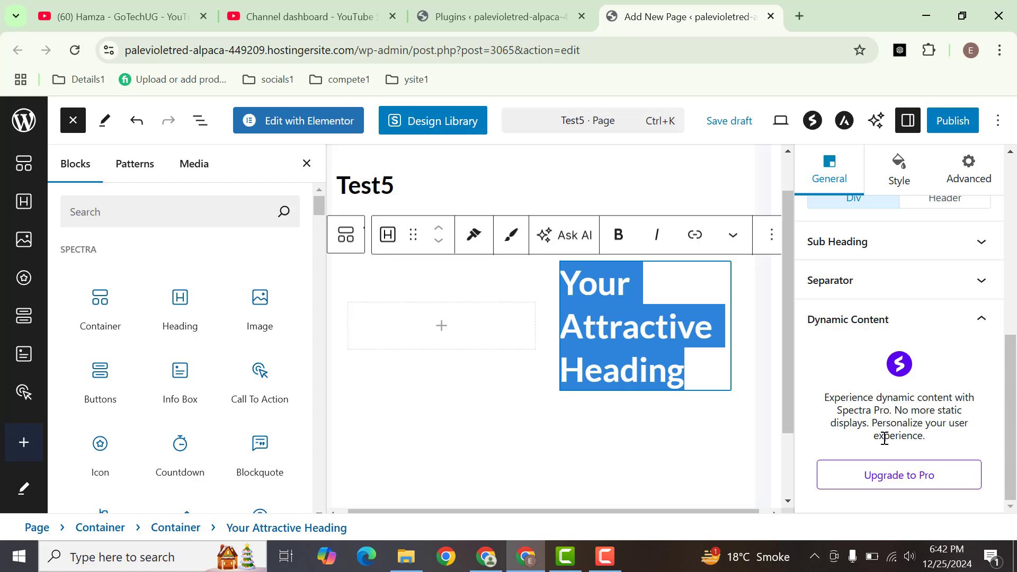
drag(1010, 433, 992, 268)
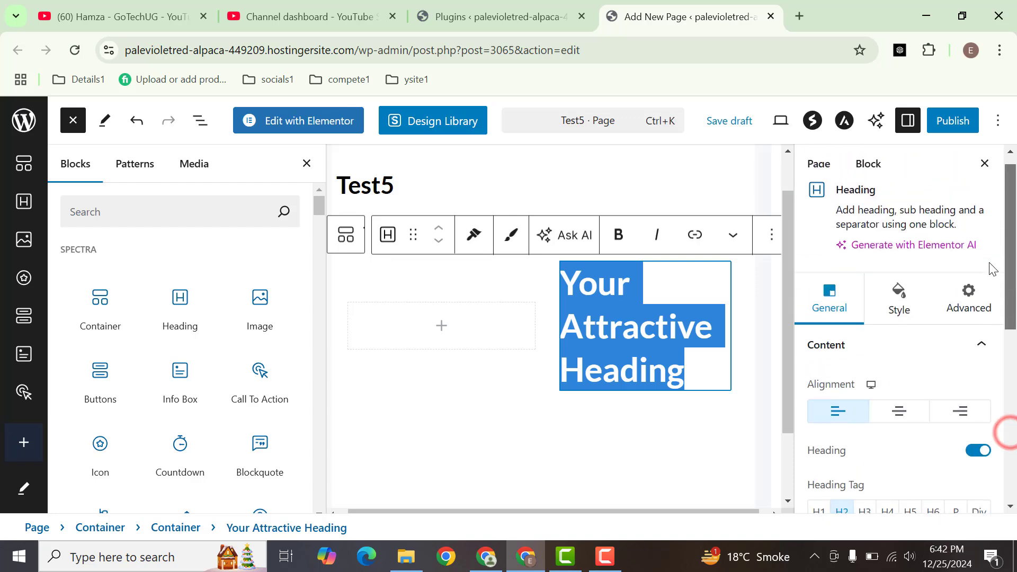
Review the heading's Style options for text color, typography, background and spacing, plus its Advanced settings such as animations and display conditions
click(913, 297)
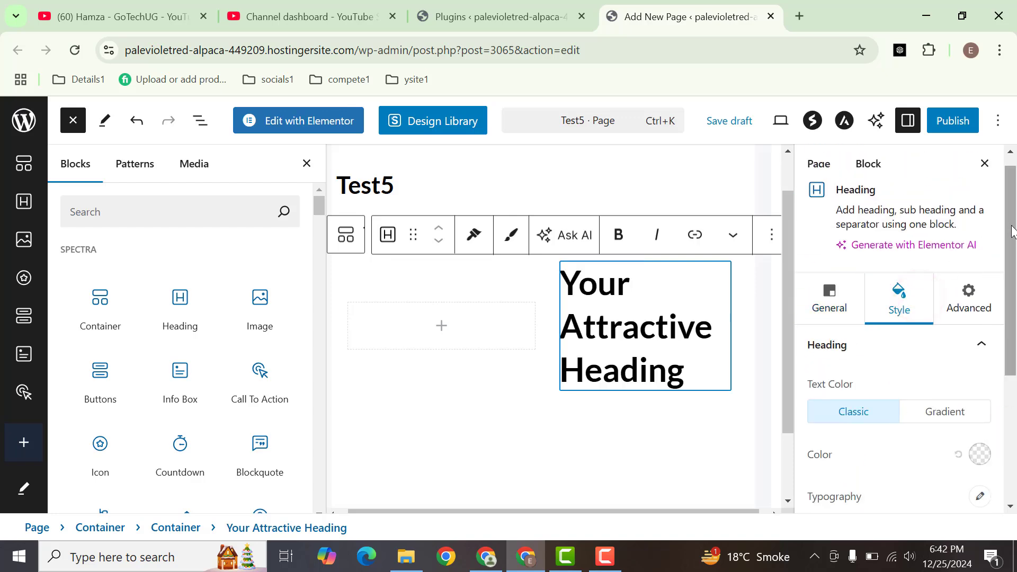
drag(1009, 169, 1009, 225)
drag(994, 331, 984, 279)
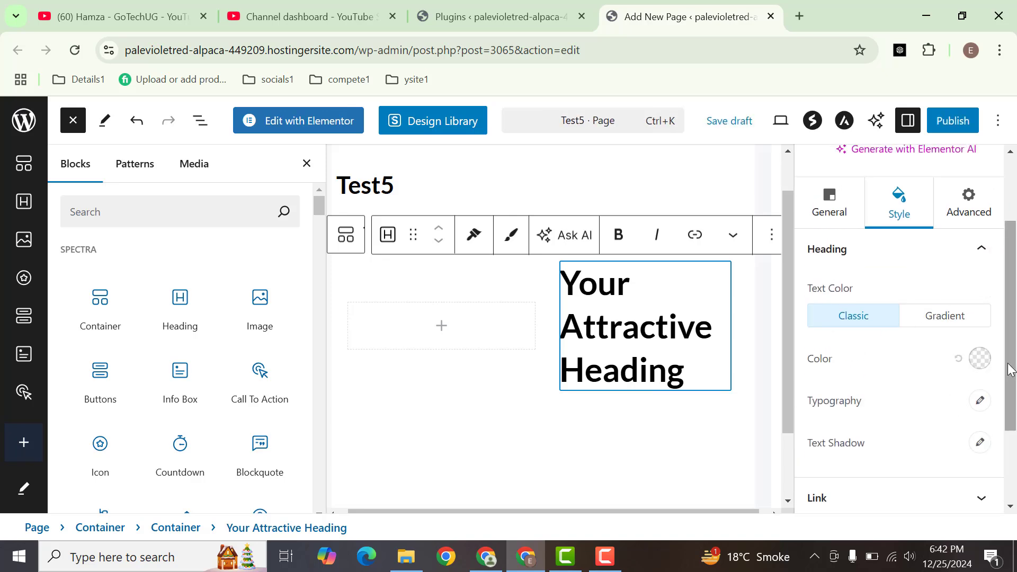
scroll(1006, 364, down, 2)
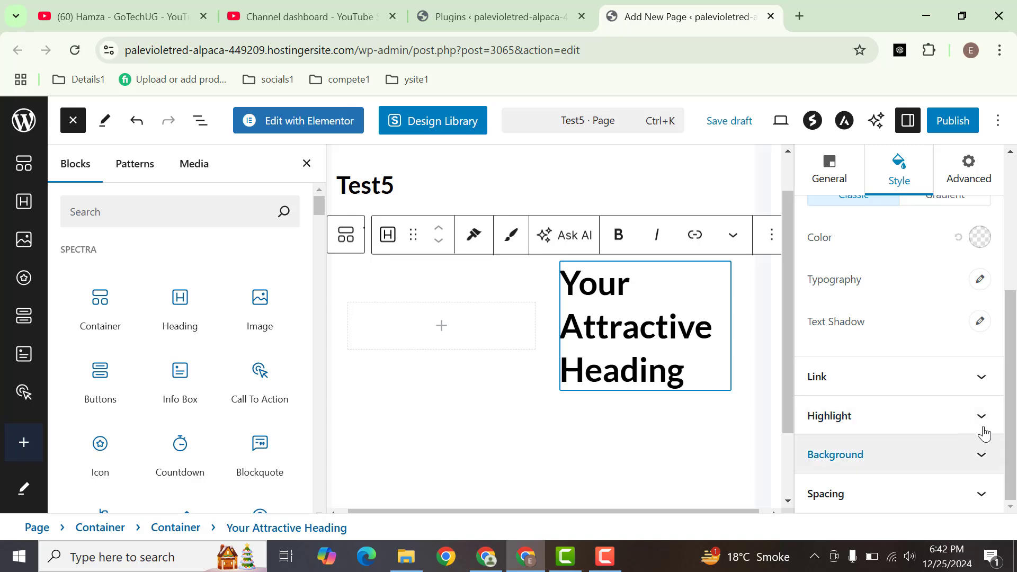
mouse_move(1014, 424)
mouse_down()
mouse_move(996, 292)
mouse_move(1010, 426)
mouse_up()
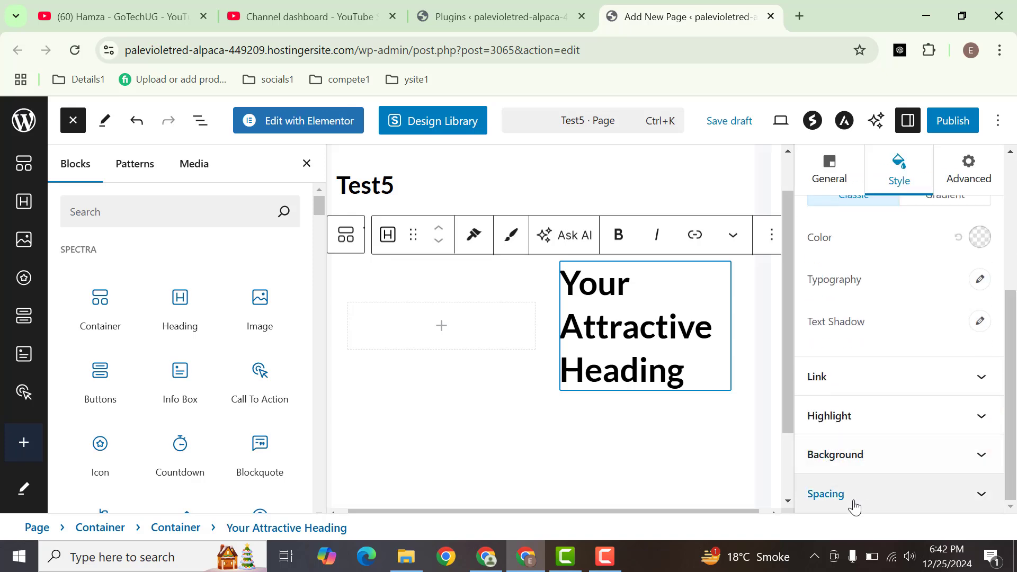
click(876, 494)
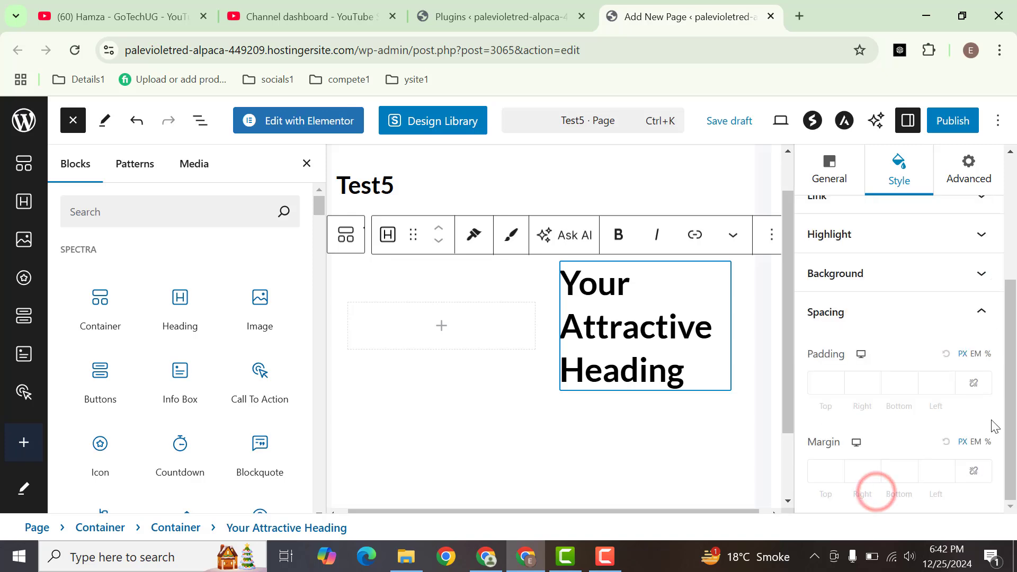
drag(1001, 436, 989, 304)
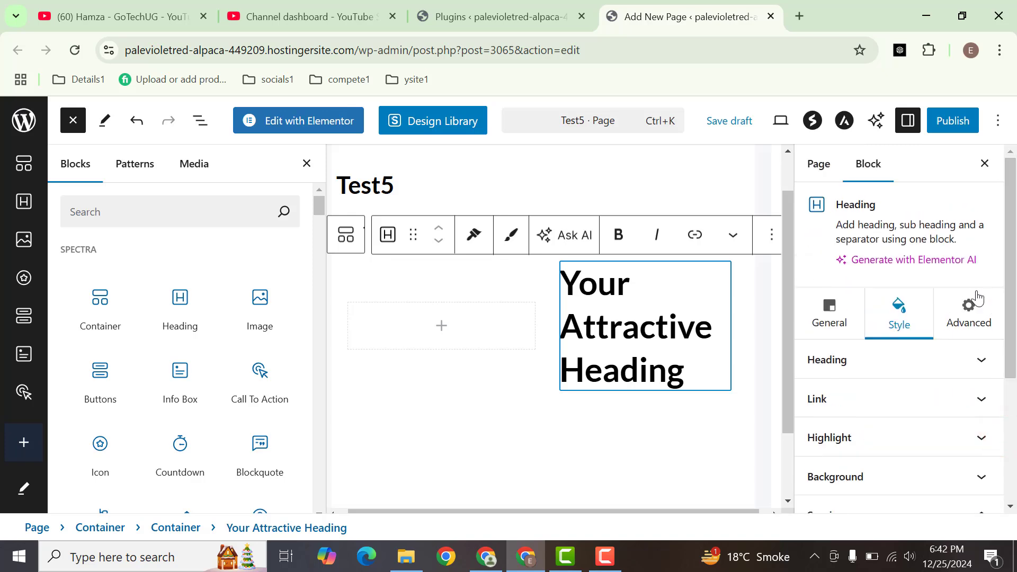
click(963, 319)
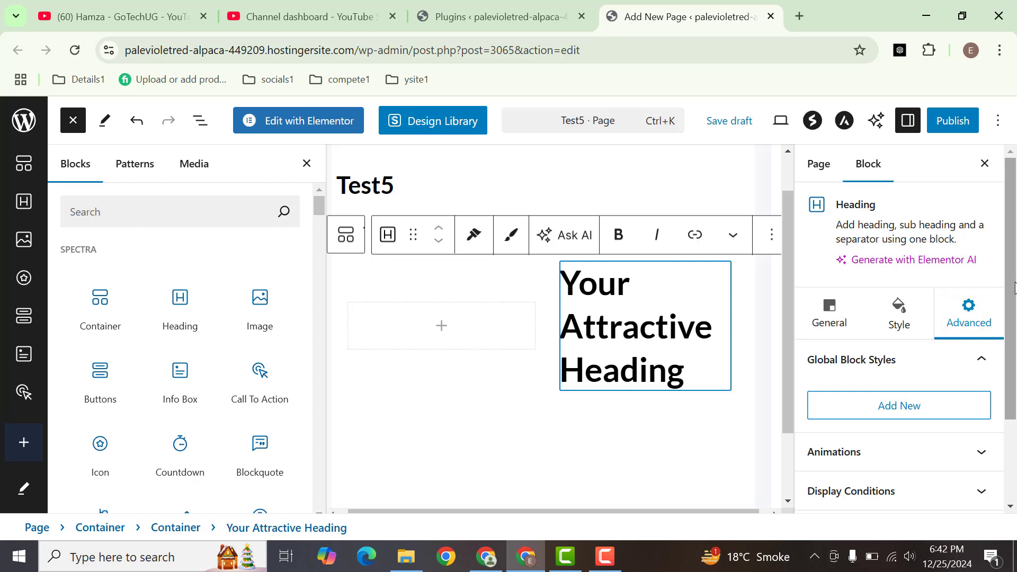
scroll(1013, 286, down, 2)
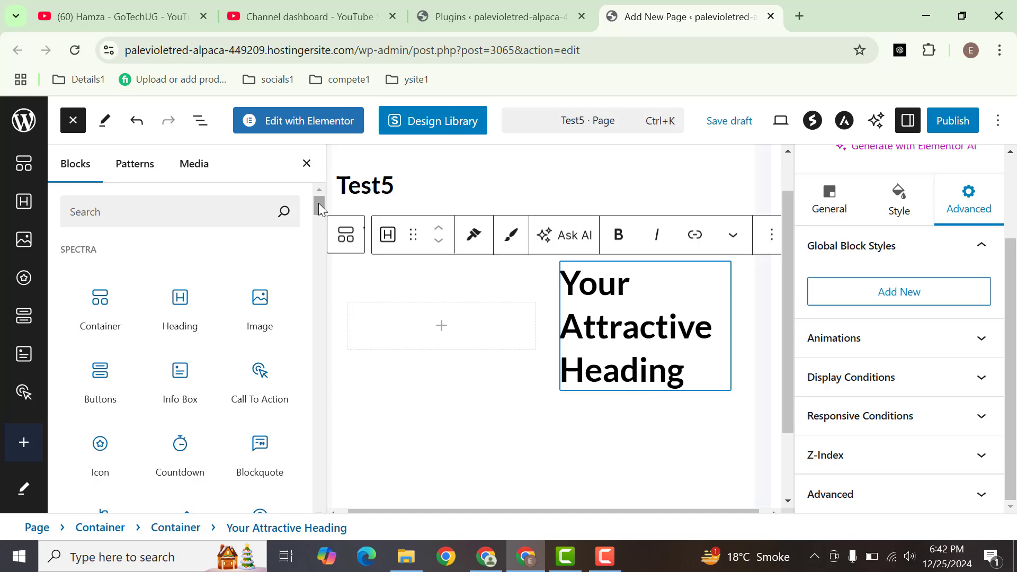
drag(319, 202, 290, 155)
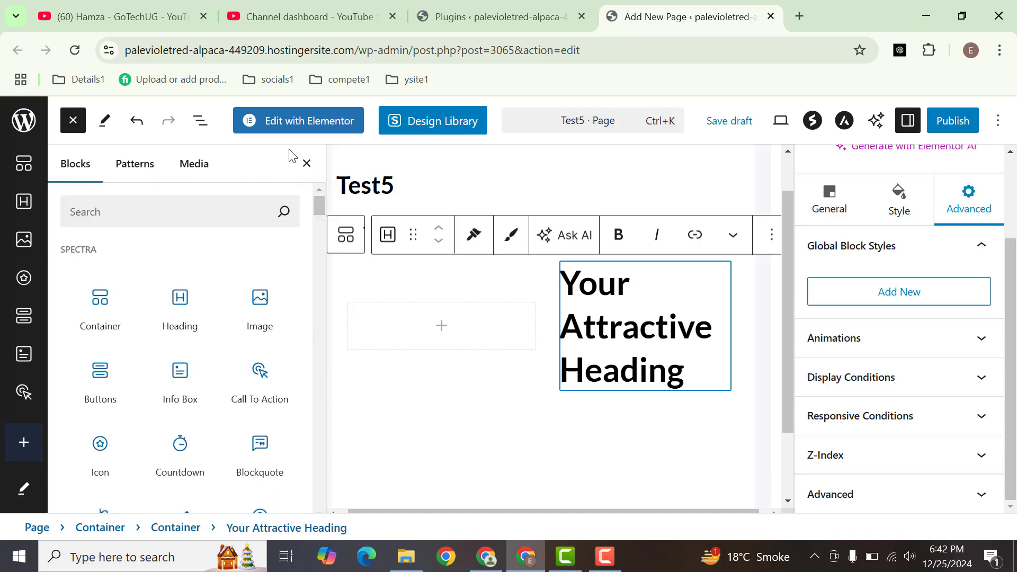